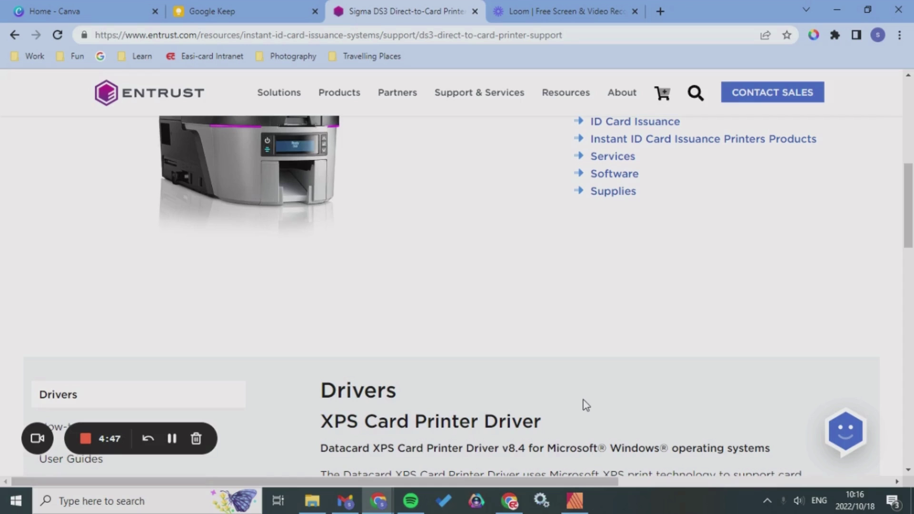
Scroll the Entrust DS3 support page to the XPS Card Printer Driver v8.4 download and Driver Guide PDF
scroll(586, 405, down, 6)
scroll(558, 458, down, 3)
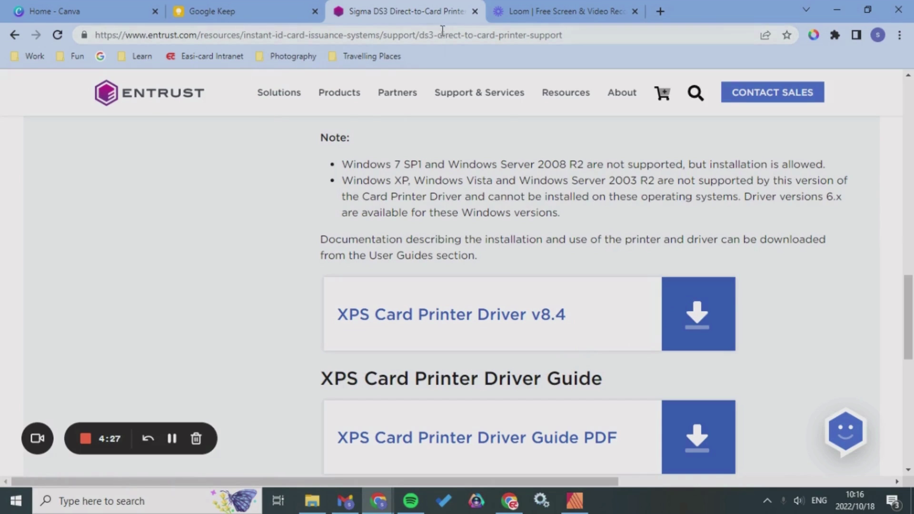
scroll(570, 290, up, 15)
scroll(570, 289, down, 6)
scroll(570, 289, down, 12)
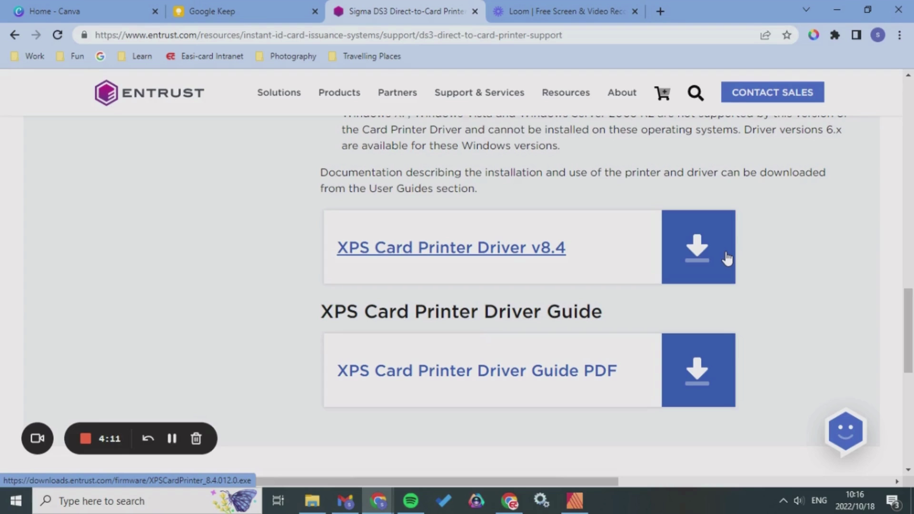
Run XPSCardPrinter_8.4.012.0 from Downloads and confirm extracting and launching its installer
click(323, 506)
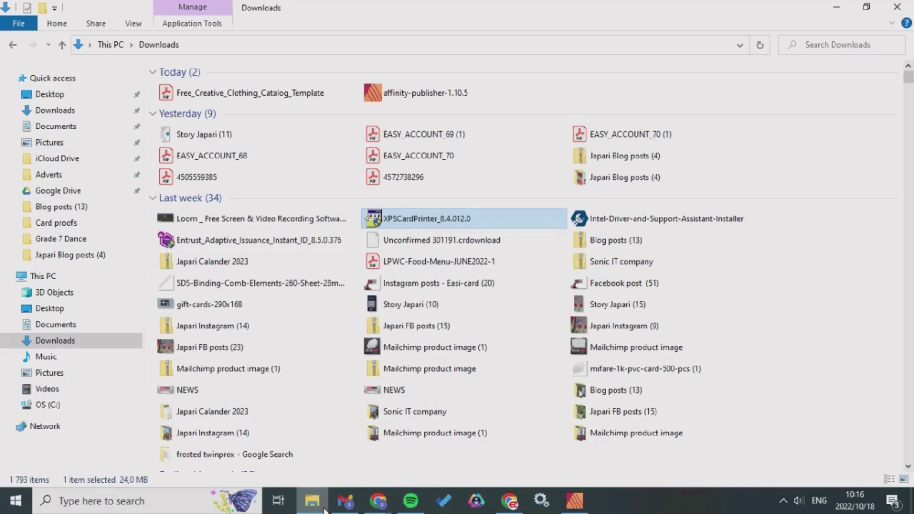
double_click(468, 221)
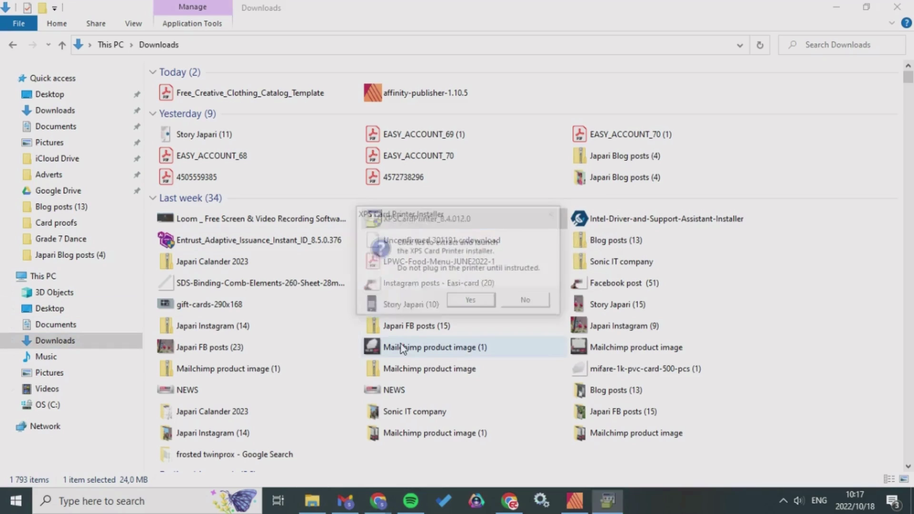
click(479, 304)
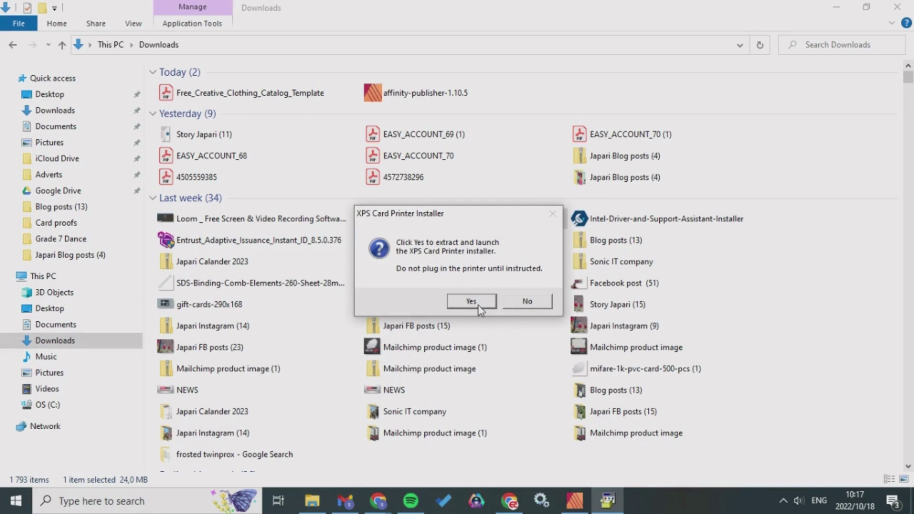
click(478, 305)
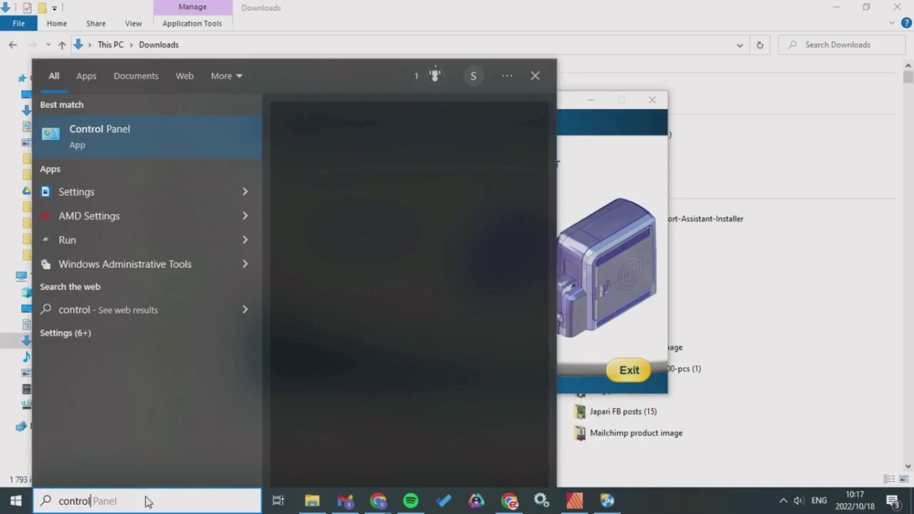
Open Control Panel's Devices and Printers and bring up the XPS Card Printer's context menu
key(Return)
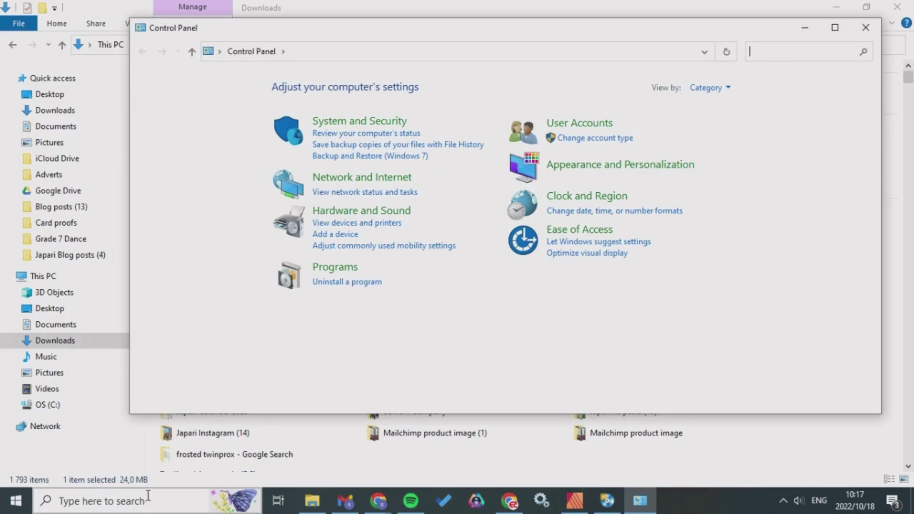
click(387, 222)
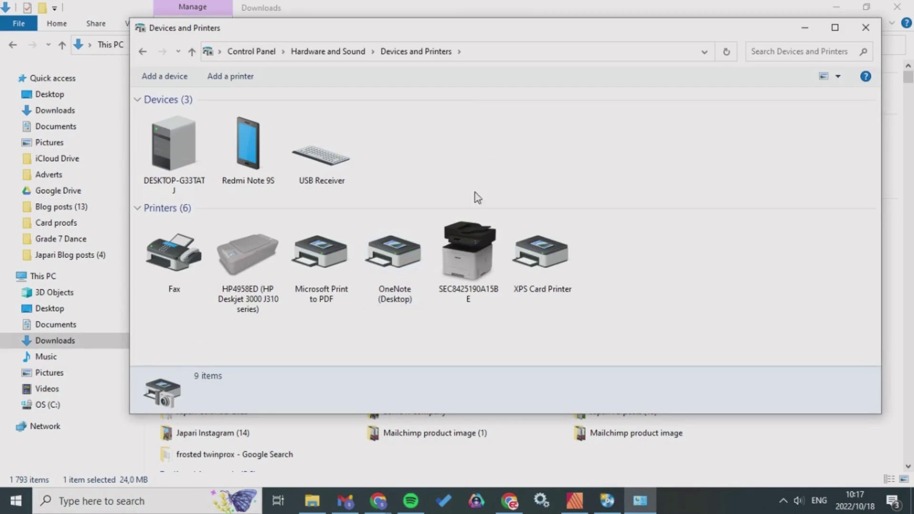
right_click(547, 273)
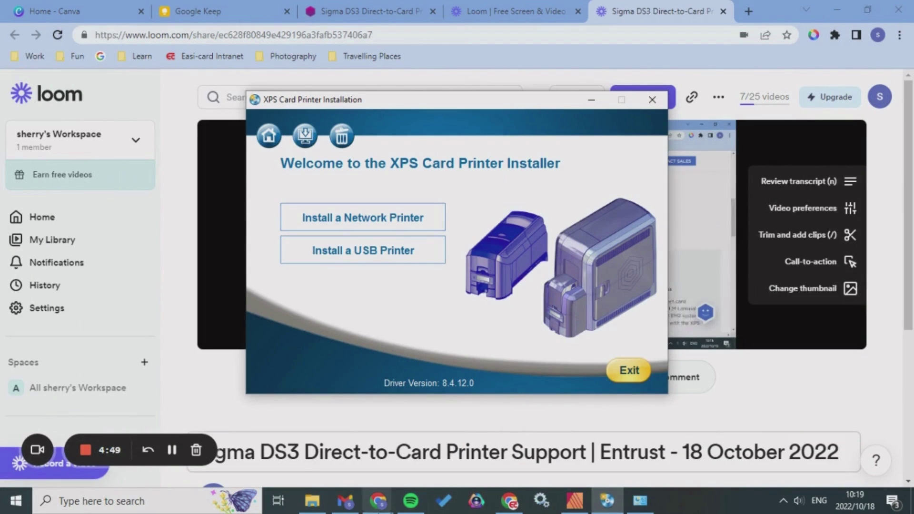
Bring the XPS Card Printer Installer back to the front and start the USB printer install
click(312, 500)
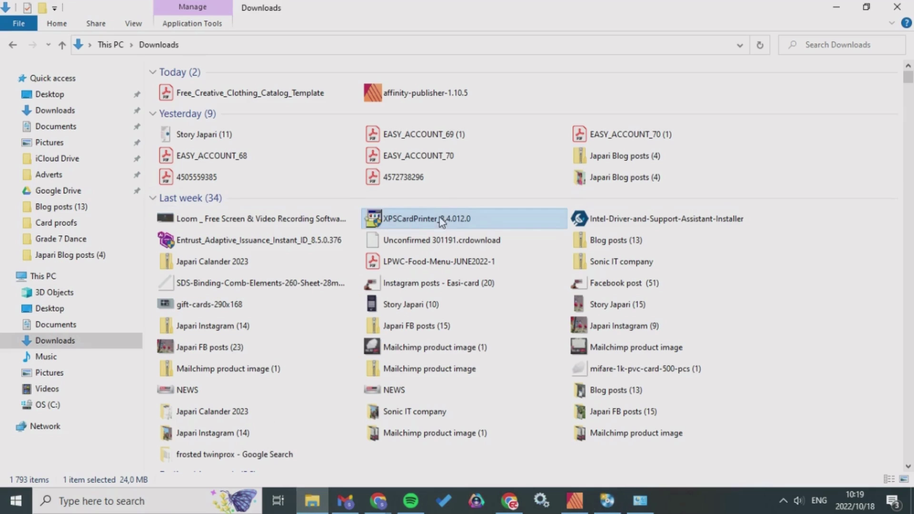
click(607, 508)
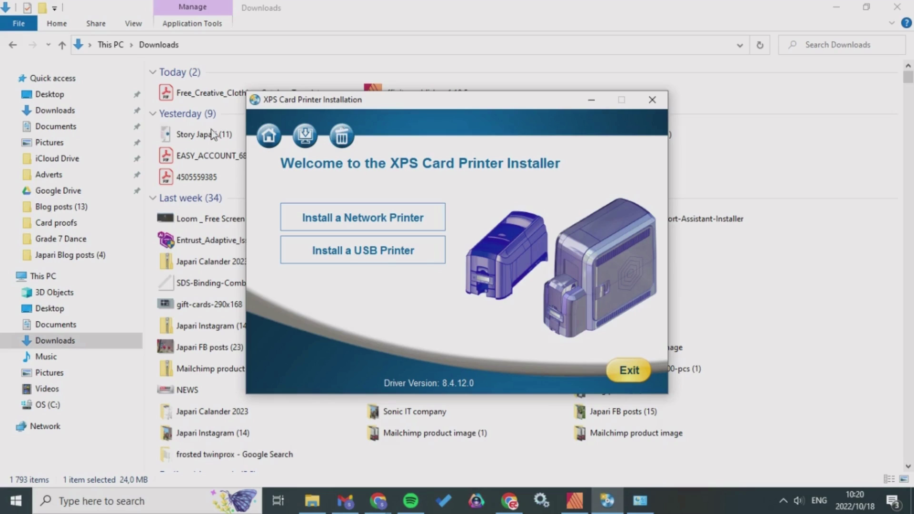
click(369, 255)
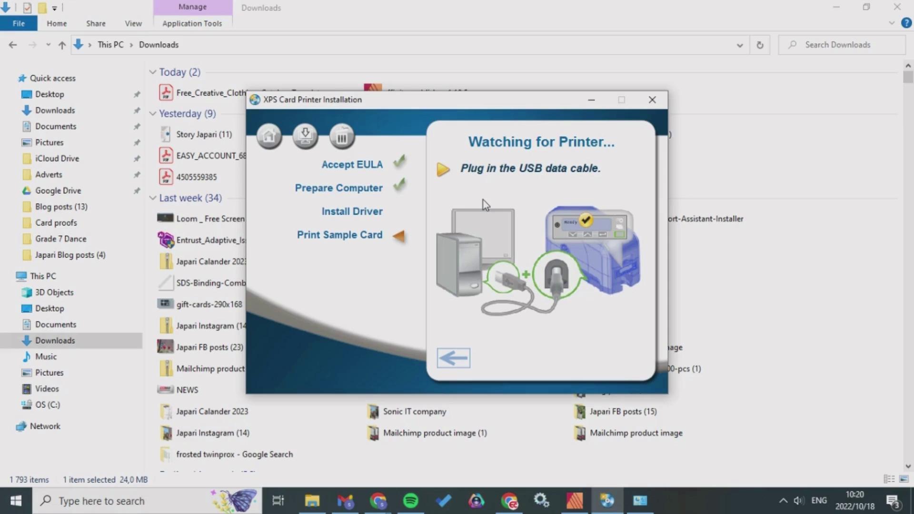
Open Printers & scanners through a 'print' search and scroll the list to XPS Card Printer
click(175, 510)
text(print)
key(Return)
scroll(415, 369, down, 1)
scroll(414, 369, down, 2)
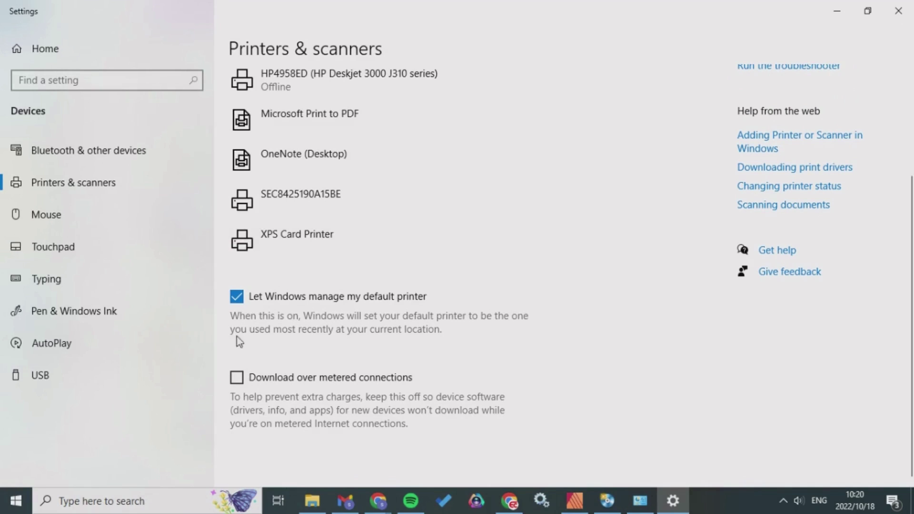
Search for 'device' and open Device Manager
click(139, 501)
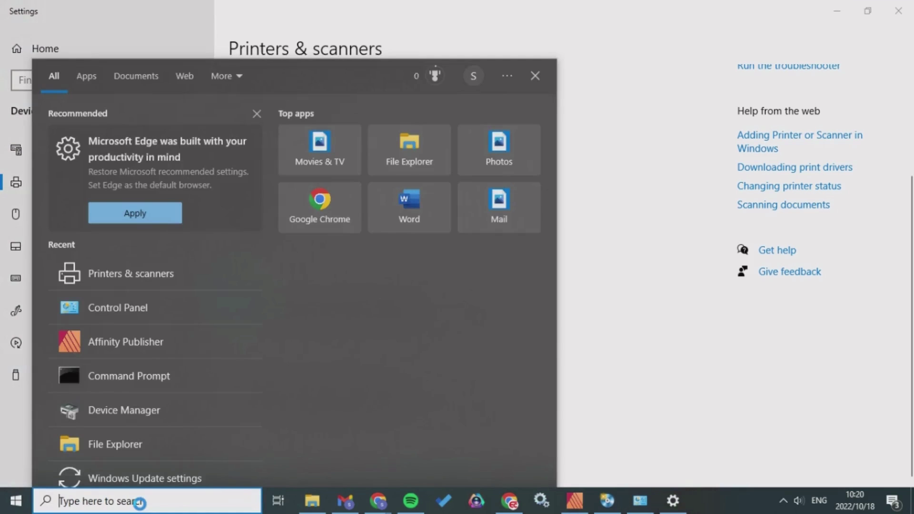
text(die)
key(BackSpace)
key(BackSpace)
text(ev)
key(BackSpace)
key(BackSpace)
text(evic)
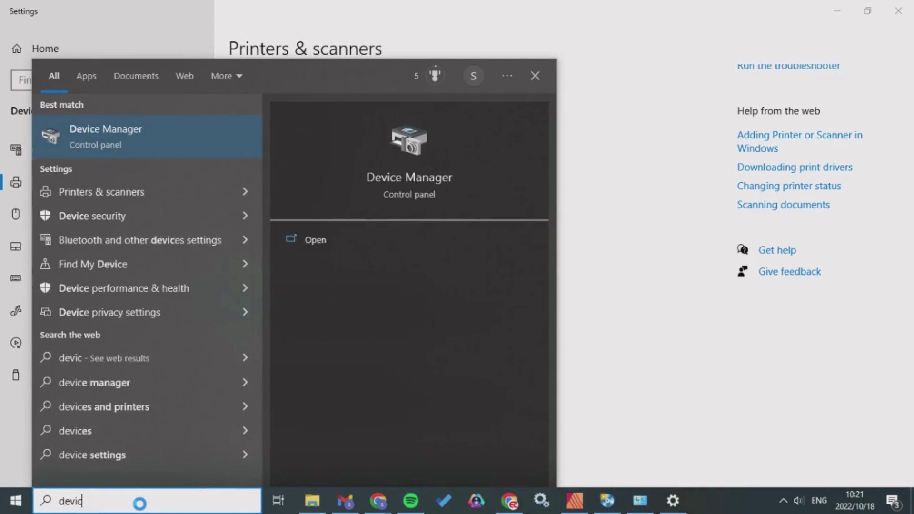
key(Escape)
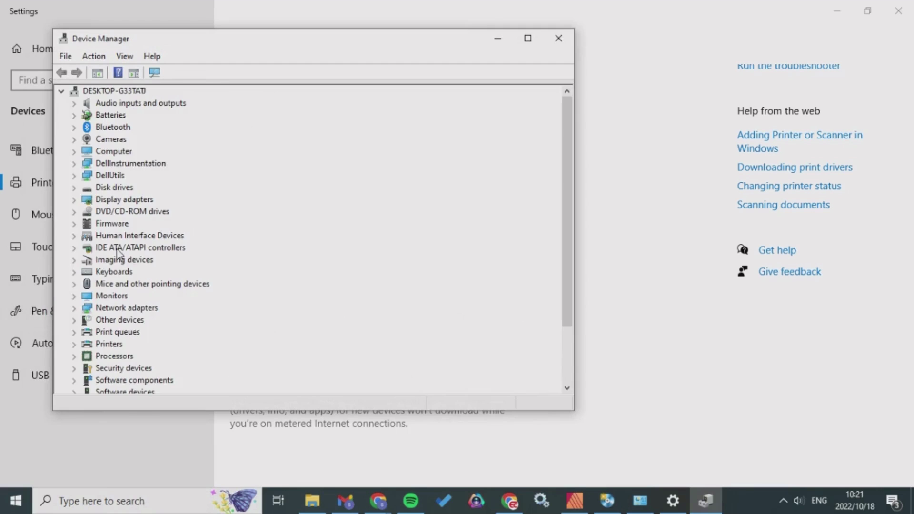
Expand the Print queues, Other devices and Network adapters groups
click(74, 332)
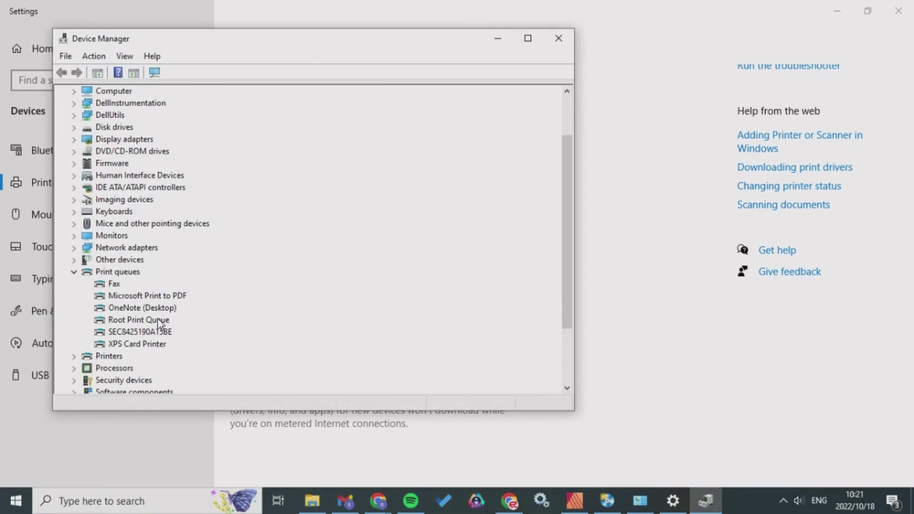
click(73, 260)
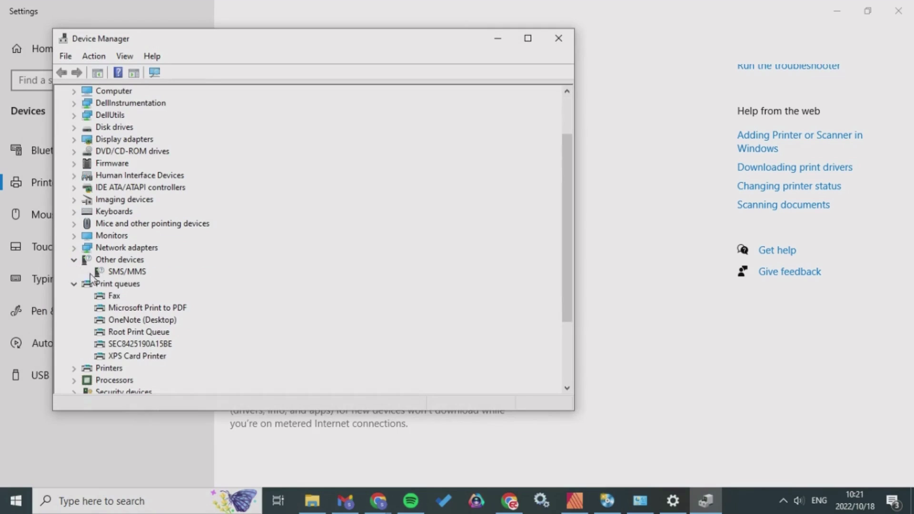
click(74, 248)
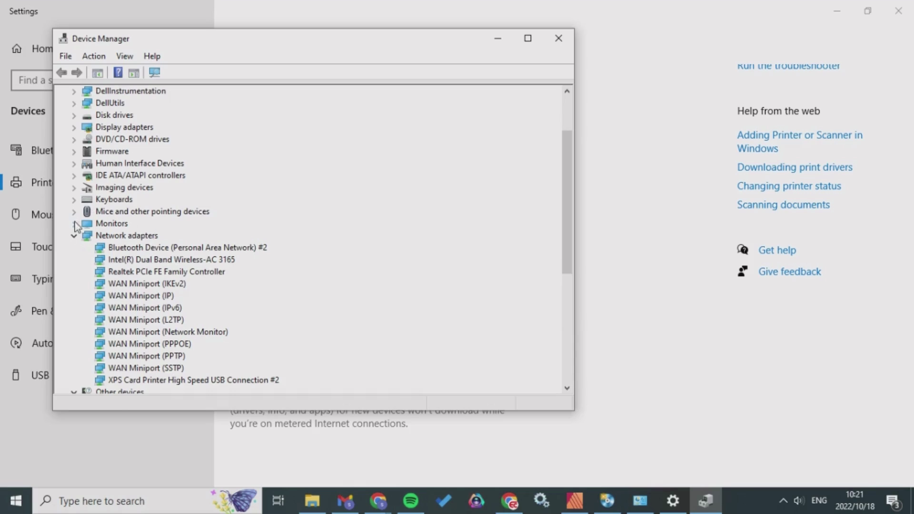
scroll(161, 317, down, 1)
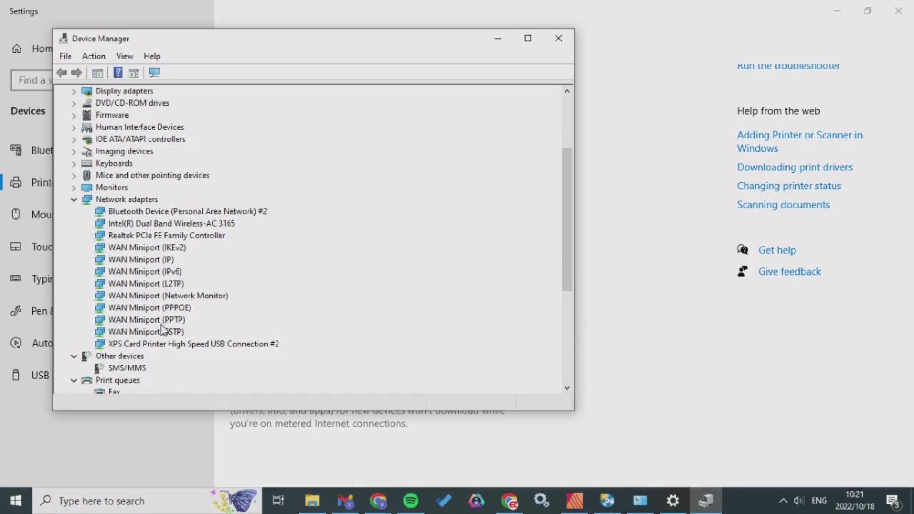
Select SMS/MMS, then collapse Other devices and select the XPS Card Printer print queue
click(117, 369)
right_click(124, 371)
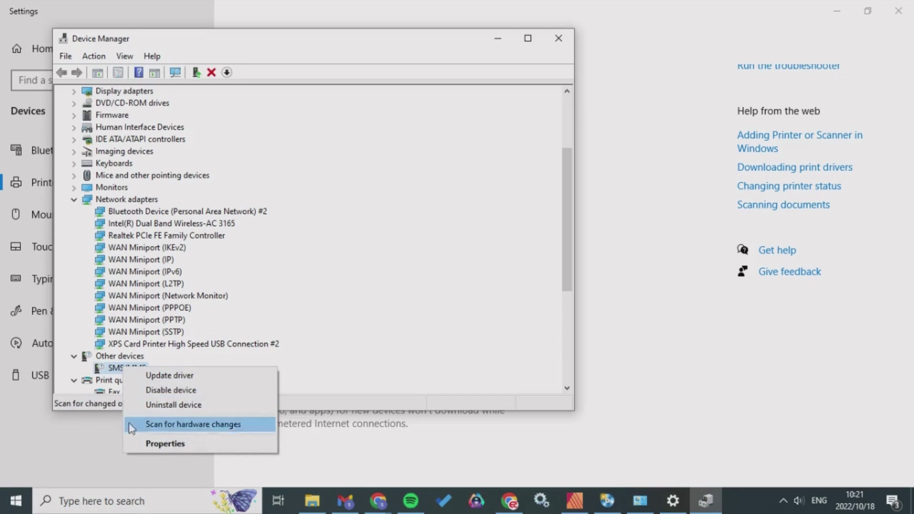
click(77, 357)
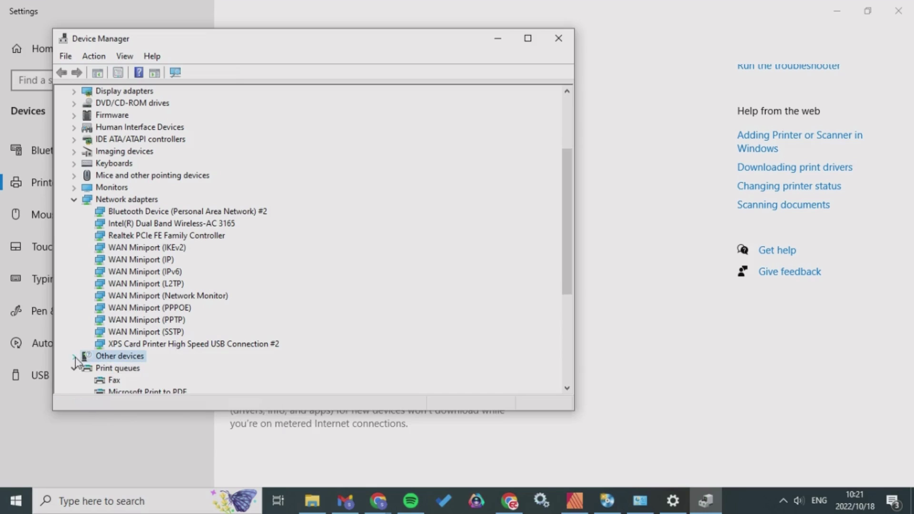
scroll(133, 381, down, 1)
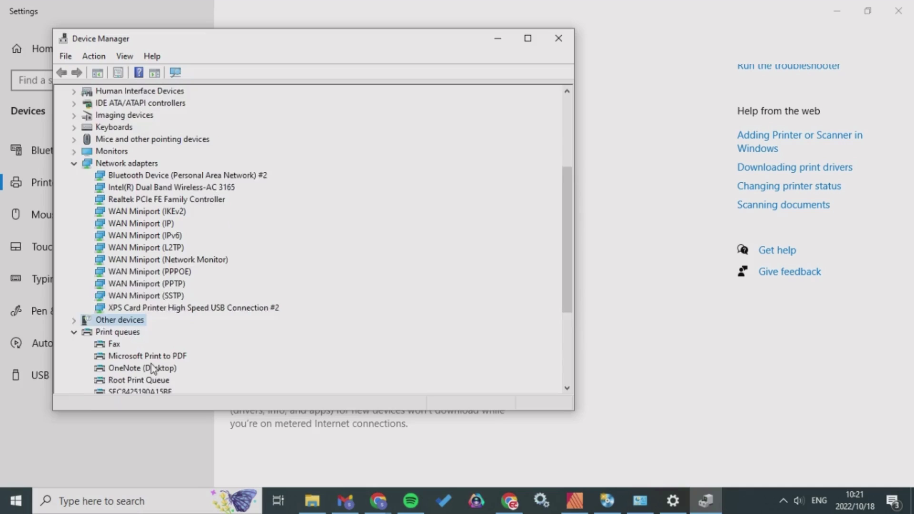
scroll(142, 369, down, 1)
click(139, 368)
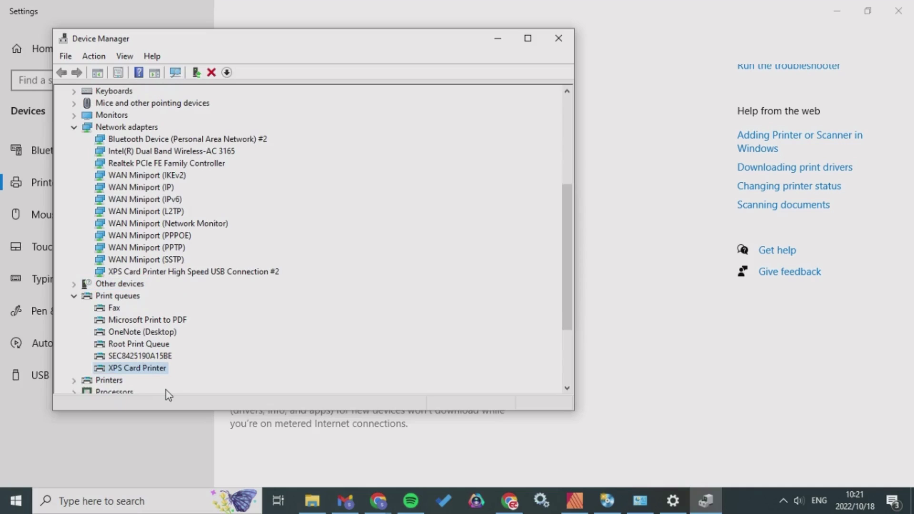
Re-expand Other devices and bring up the SMS/MMS device's context menu
click(74, 285)
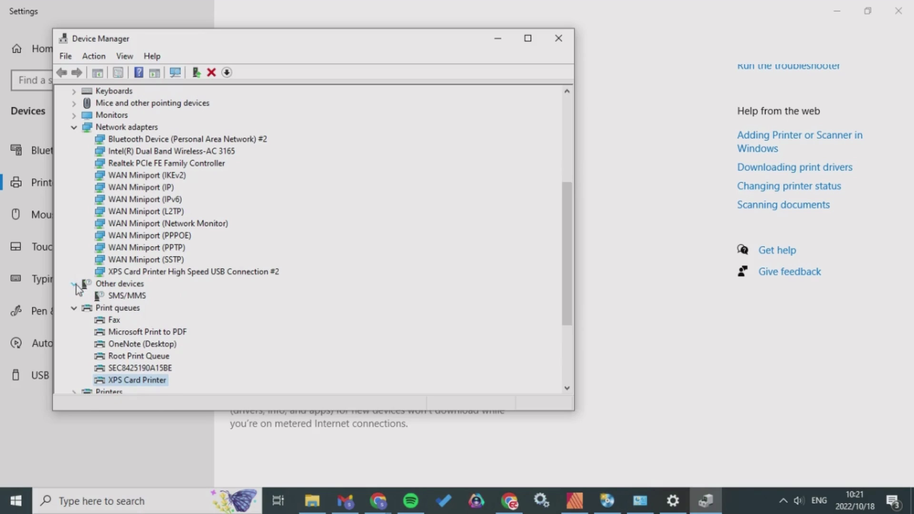
click(114, 296)
right_click(115, 297)
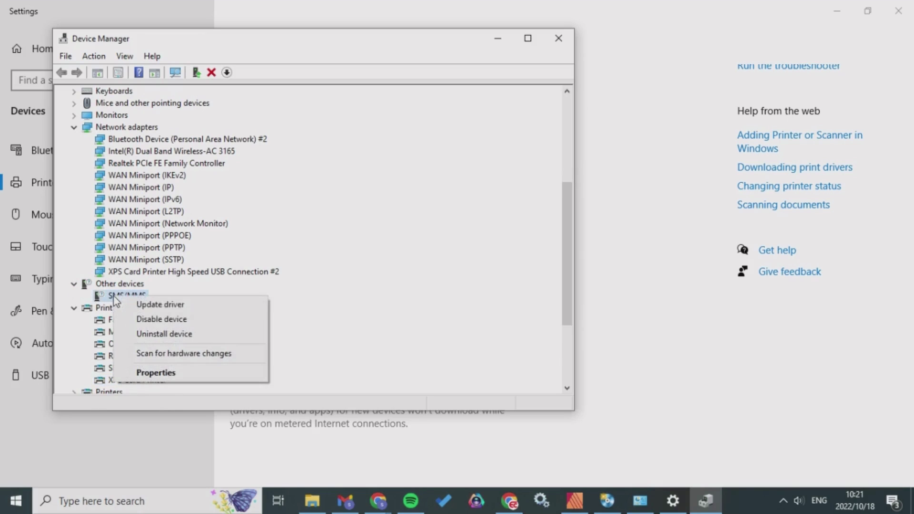
Update the SMS/MMS driver by browsing this computer, choosing Libraries > Documents as the folder
click(167, 309)
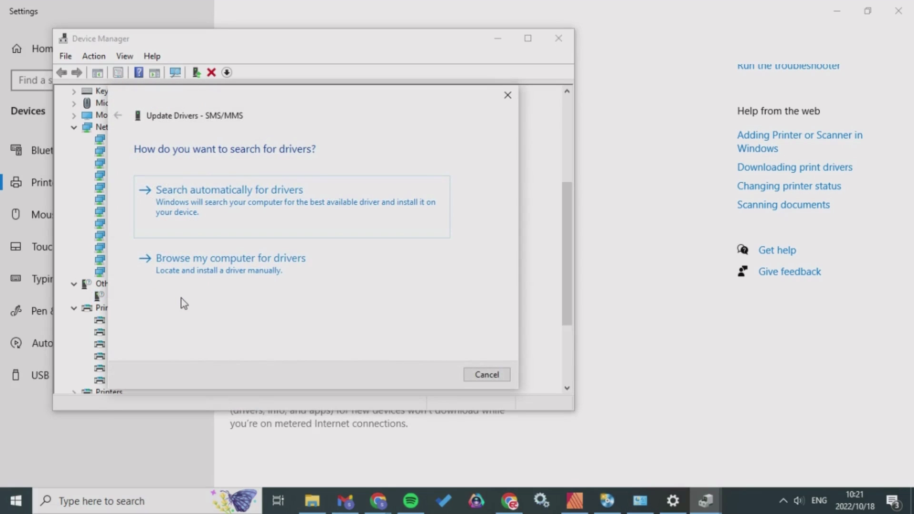
click(197, 283)
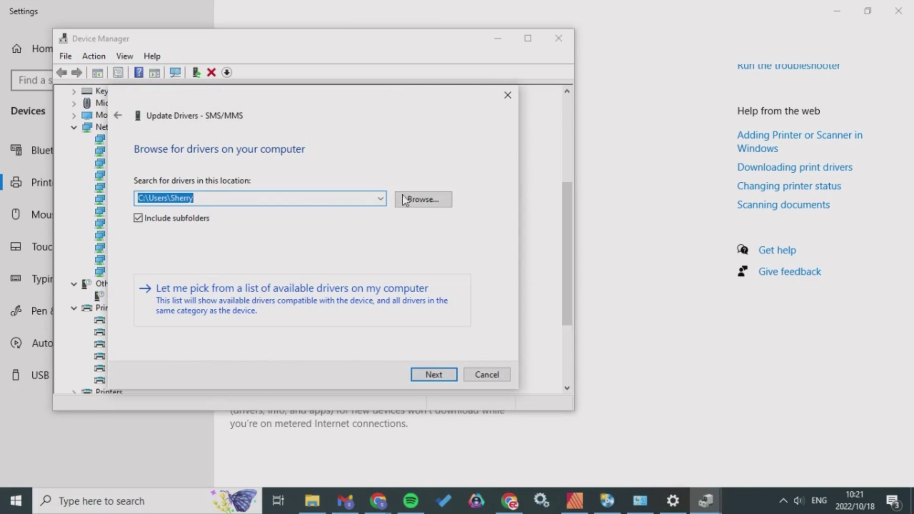
click(424, 200)
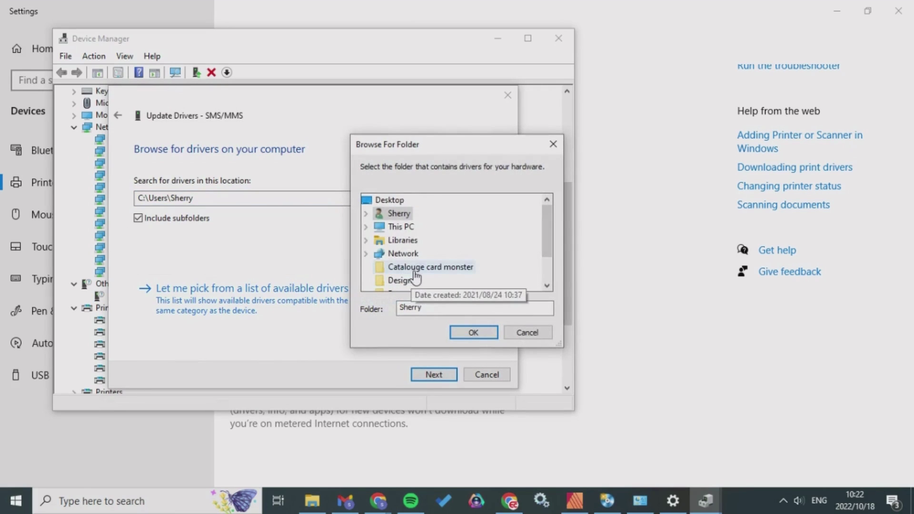
scroll(430, 264, down, 1)
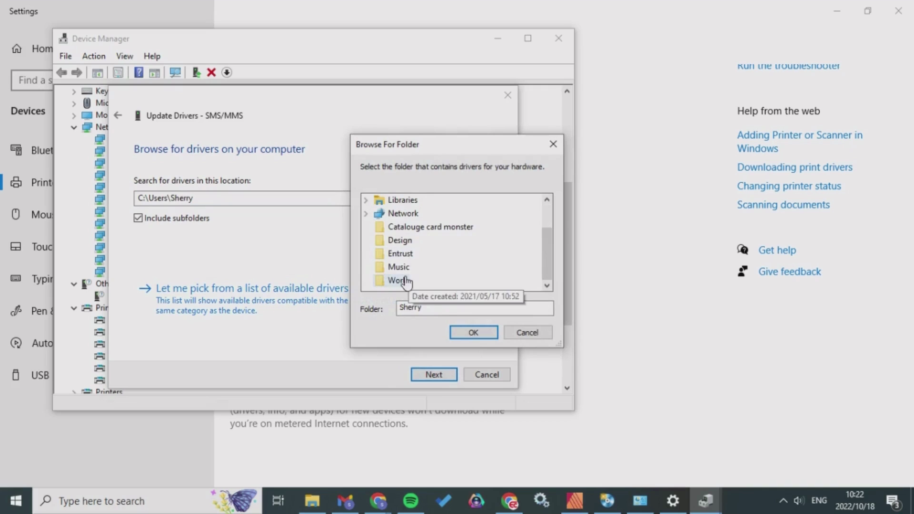
scroll(416, 217, up, 1)
double_click(399, 240)
double_click(425, 231)
click(425, 244)
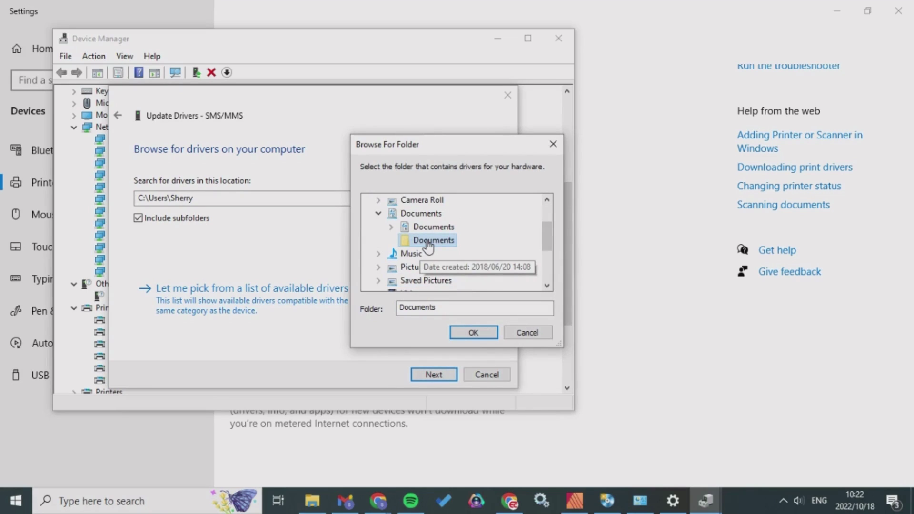
click(612, 502)
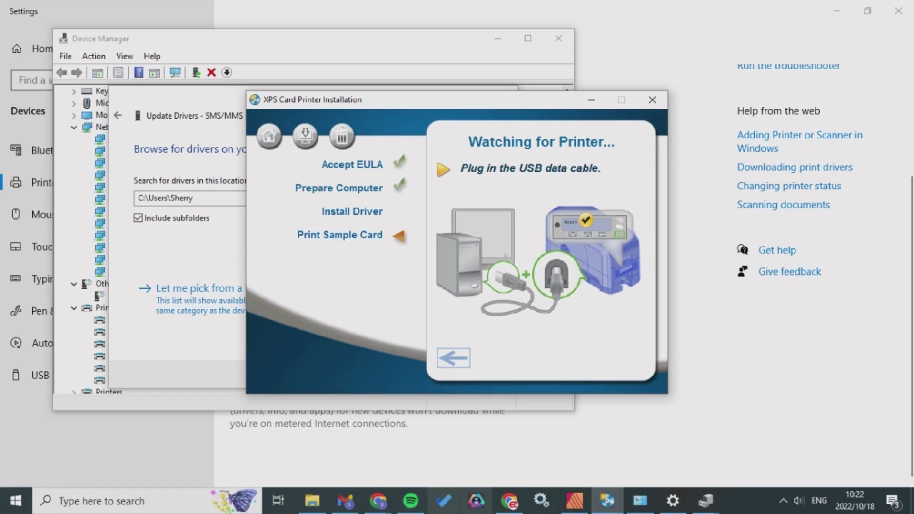
Open bbmotors 3.pdf from Documents > Easi-Card > VDP design > Card proofs
click(113, 502)
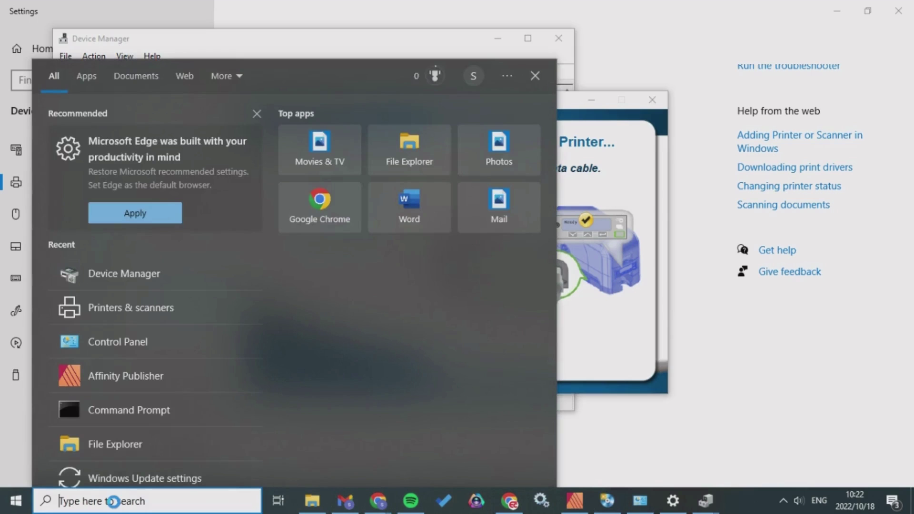
click(312, 501)
click(60, 326)
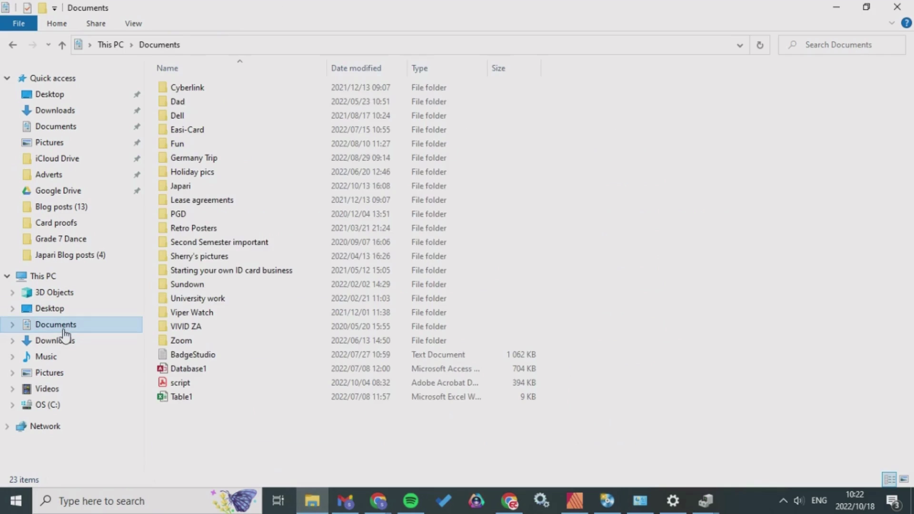
double_click(210, 130)
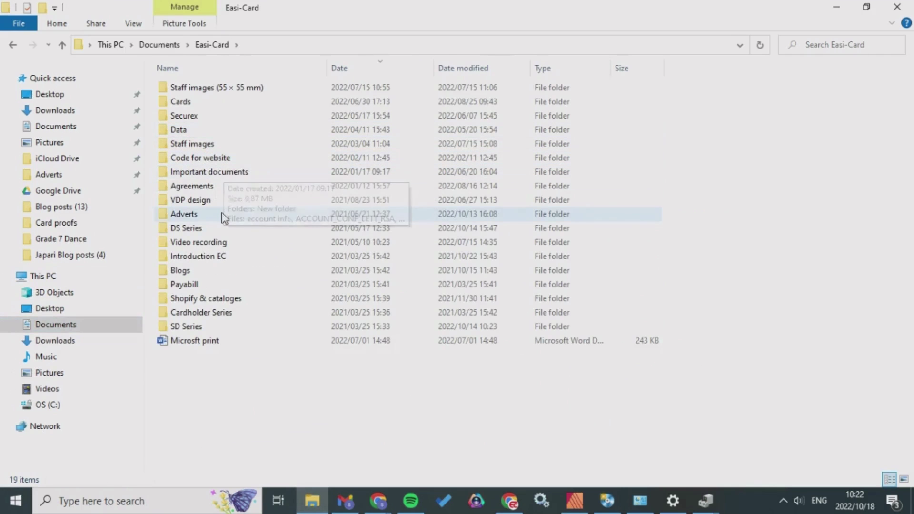
double_click(238, 201)
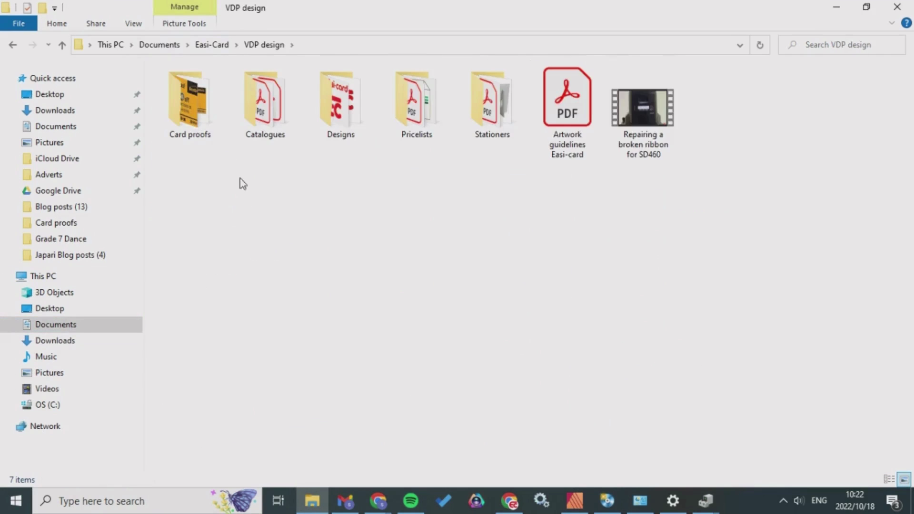
double_click(181, 111)
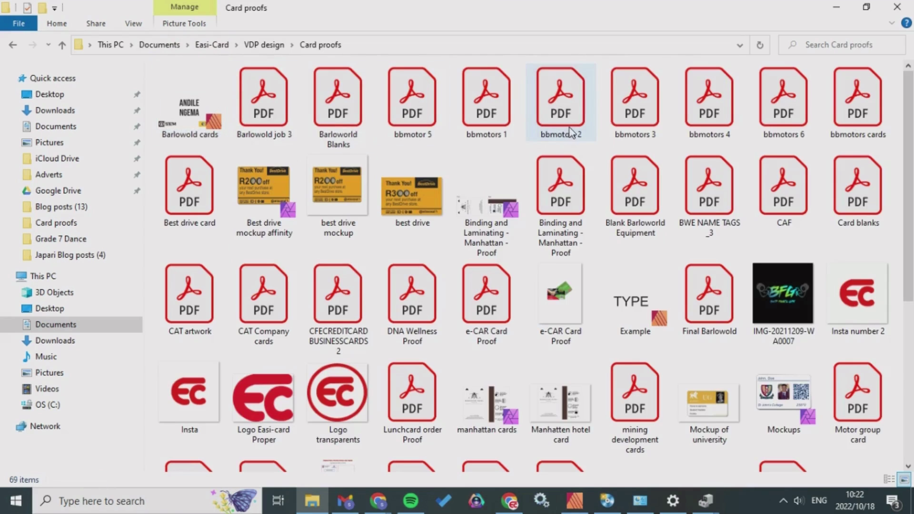
double_click(622, 121)
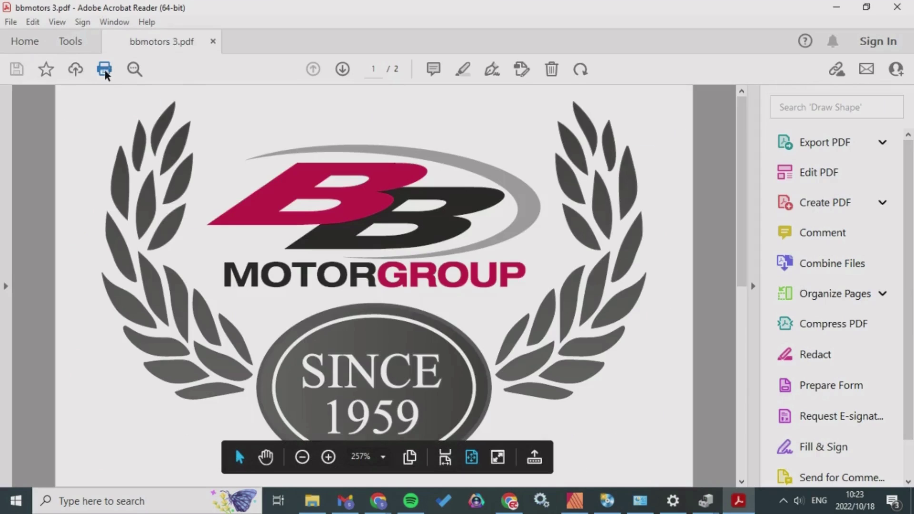
Print bbmotors 3.pdf with XPS Card Printer selected as the printer
click(105, 70)
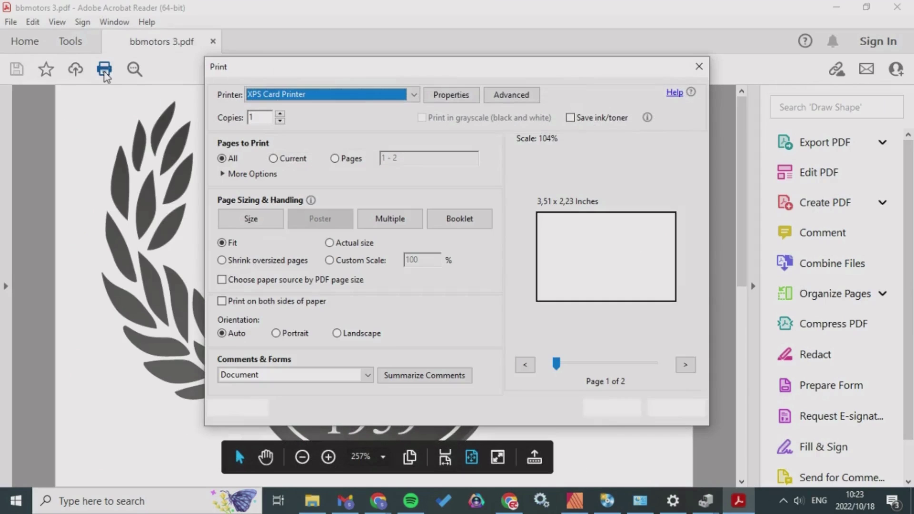
click(421, 93)
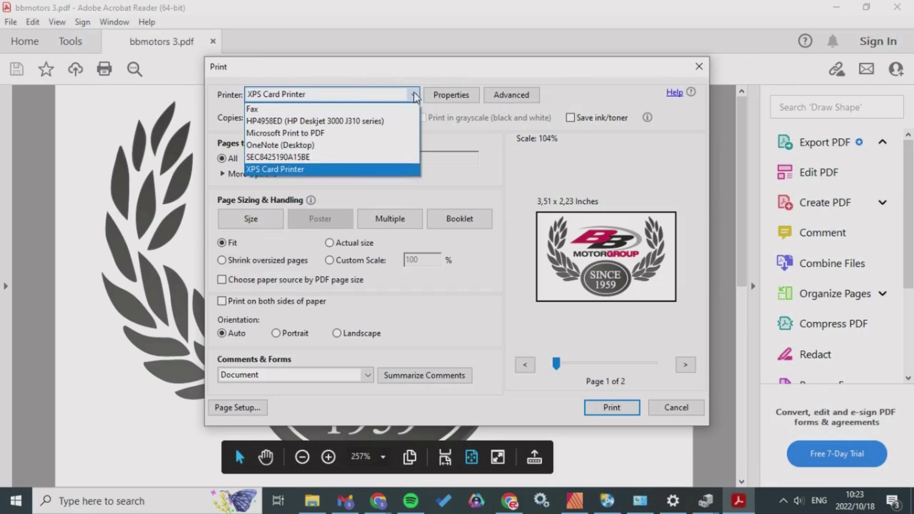
click(327, 173)
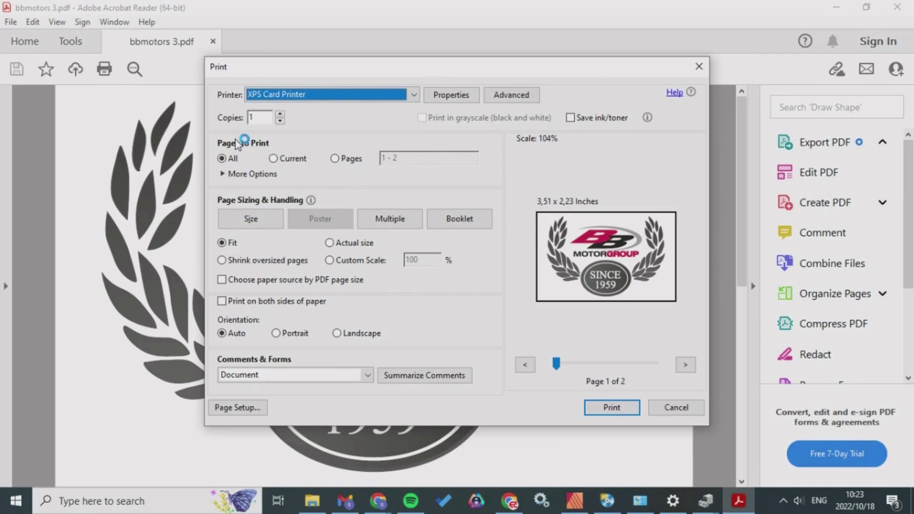